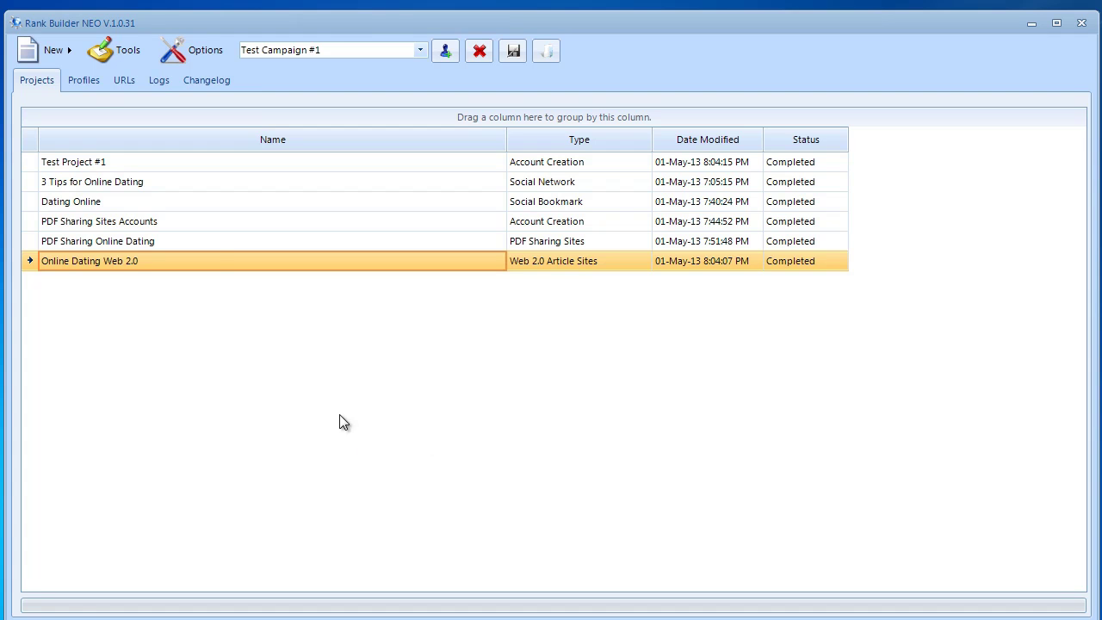
Create a new RSS Feeds project and name it 'RSS Heatlh Niche'
left_click(66, 53)
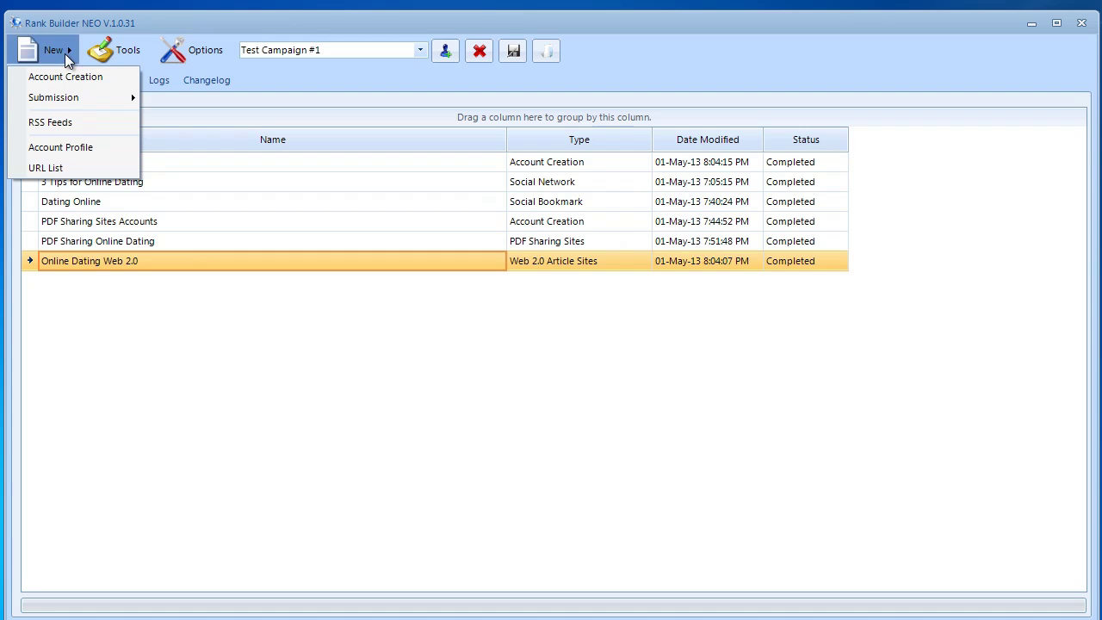
left_click(87, 126)
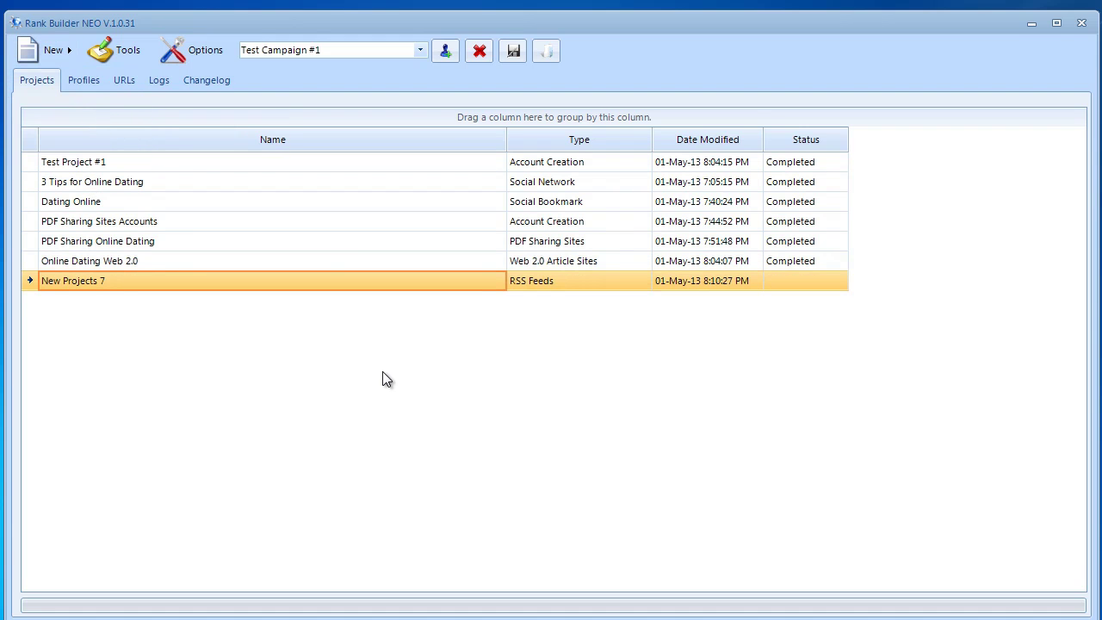
right_click(111, 288)
left_click(116, 299)
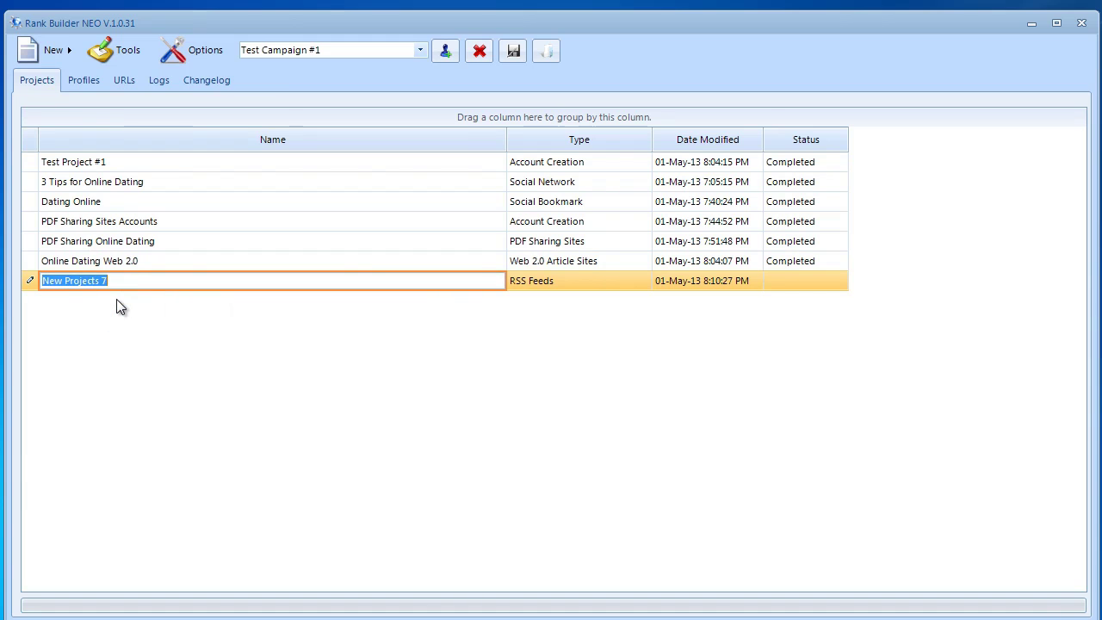
type("RSS ")
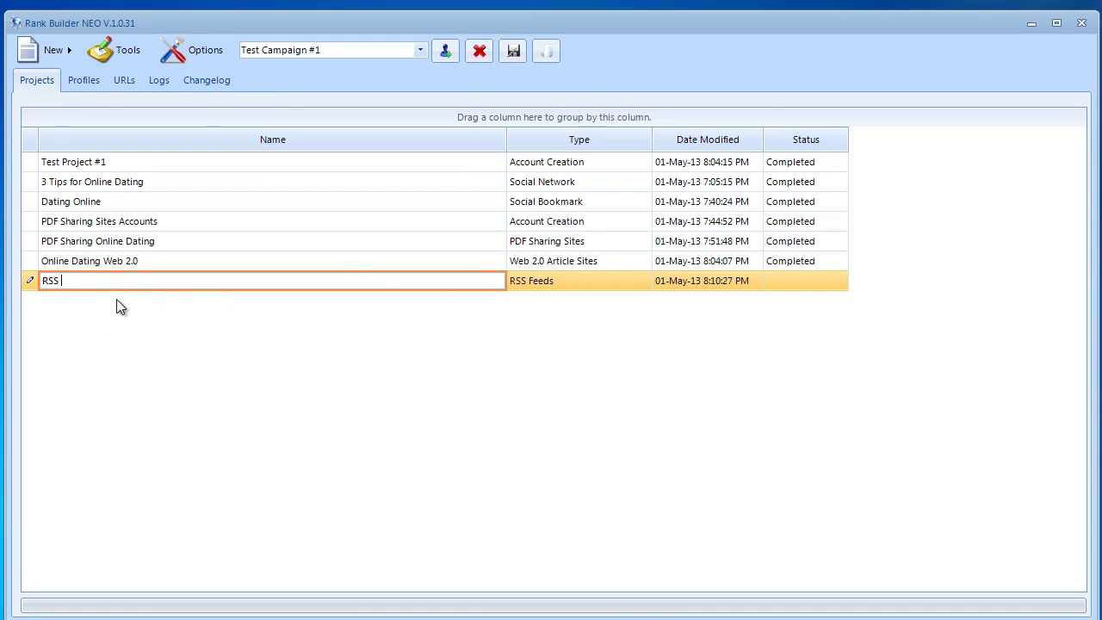
type("Heatlh ")
type("Niche")
key("Return")
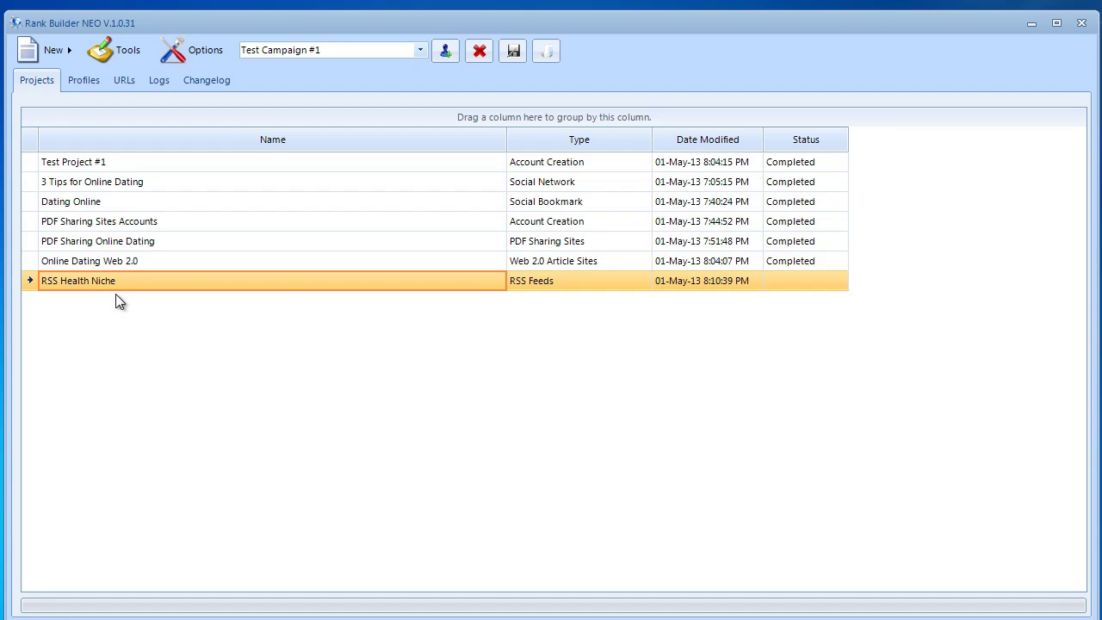
Rename the project to 'RSS Online Dating' and open its feed window
right_click(96, 283)
left_click(104, 291)
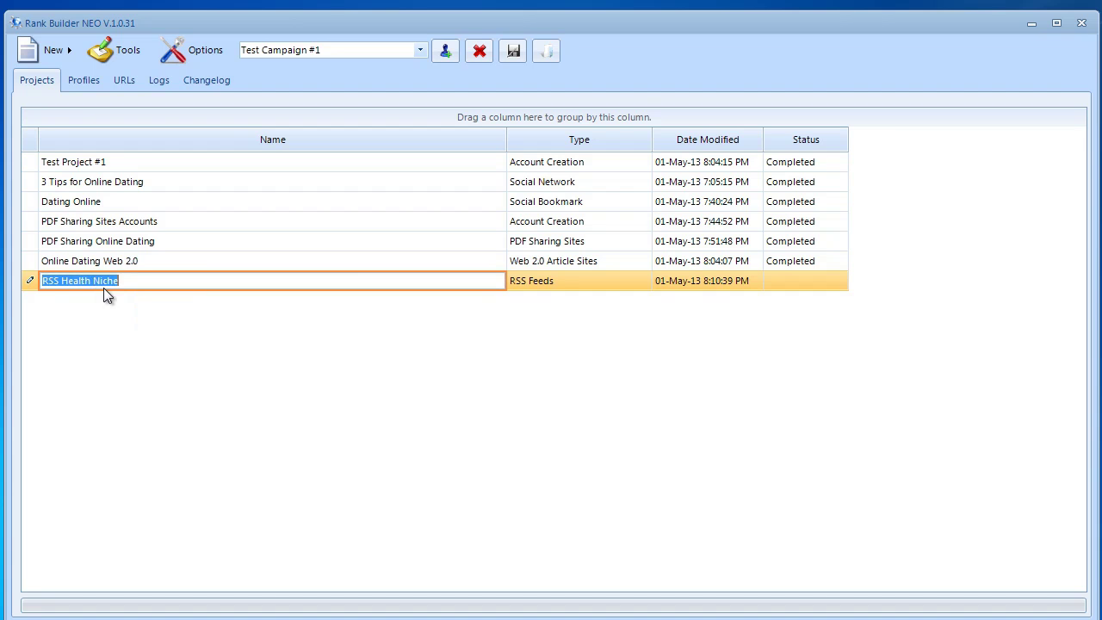
left_click_drag(61, 280, 122, 280)
type("Online Dating")
key("Return")
double_click(119, 280)
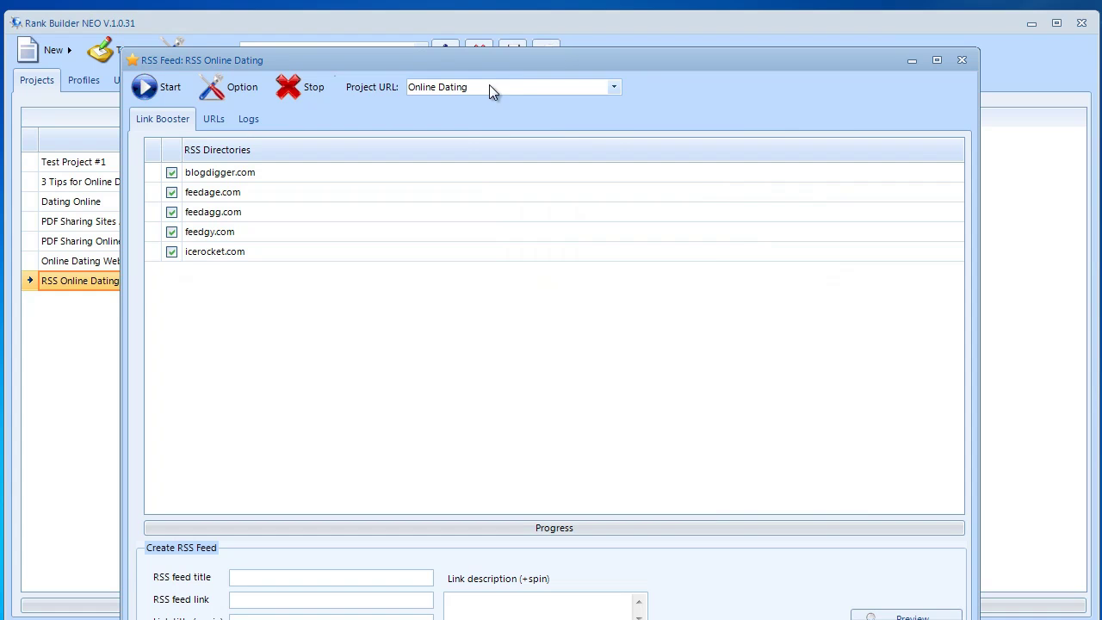
Choose 'Online Dating Social Bookmarking' as the feed's project URL
left_click(518, 87)
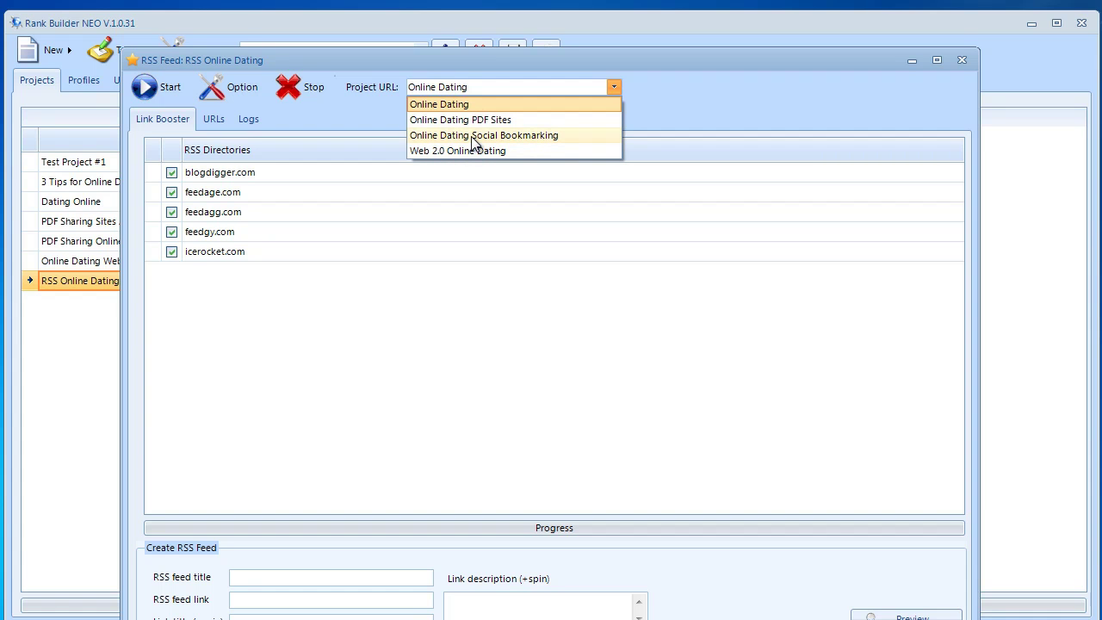
left_click(473, 135)
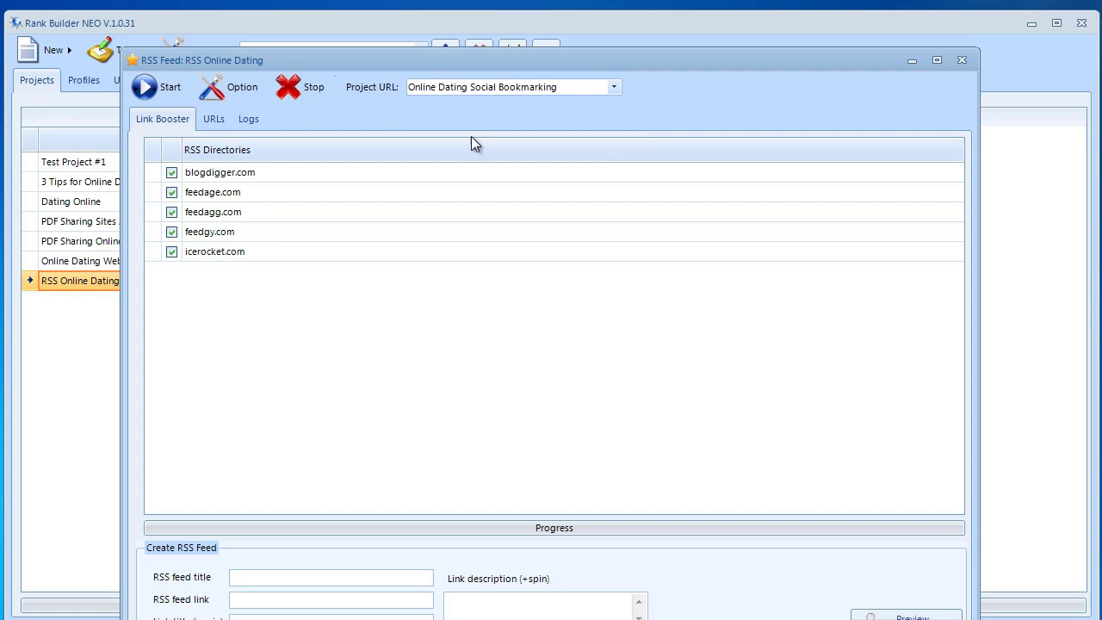
left_click(560, 91)
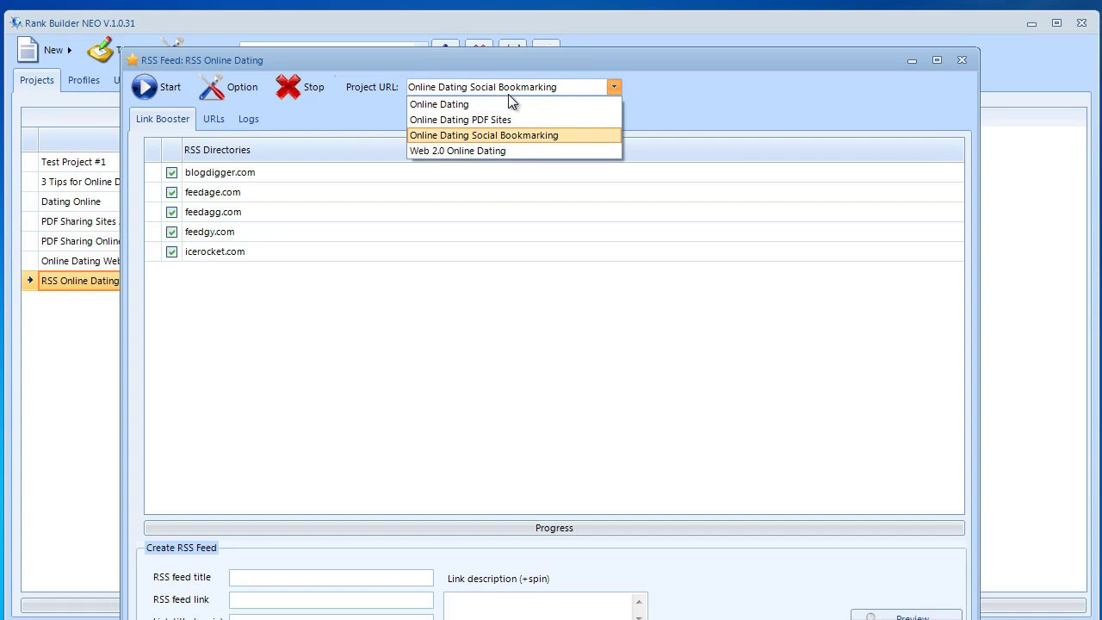
left_click(524, 136)
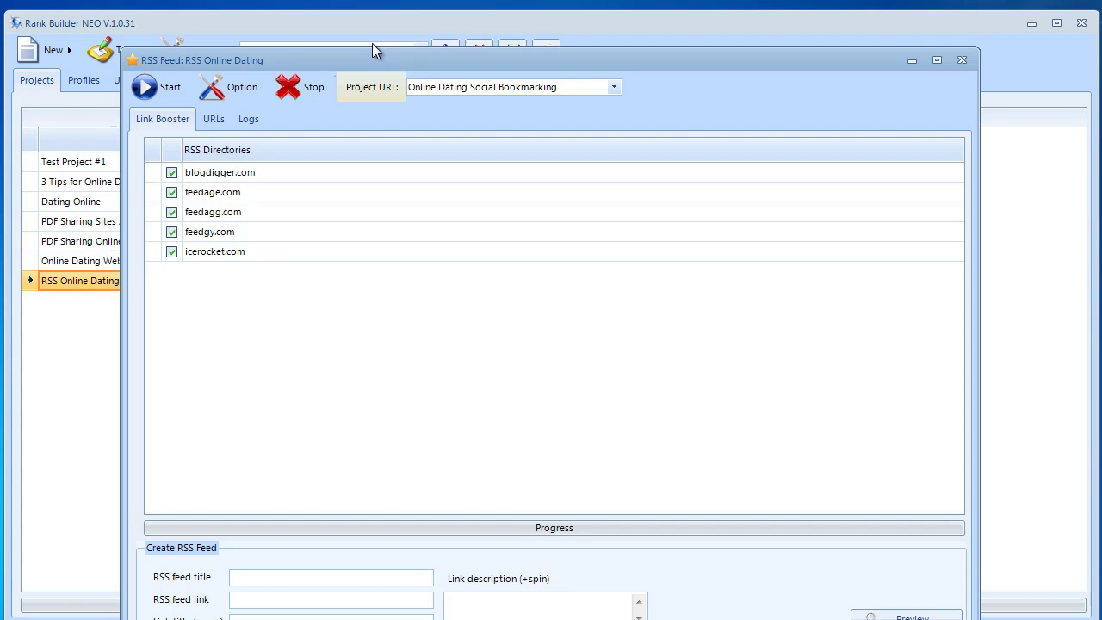
left_click_drag(370, 53, 358, 27)
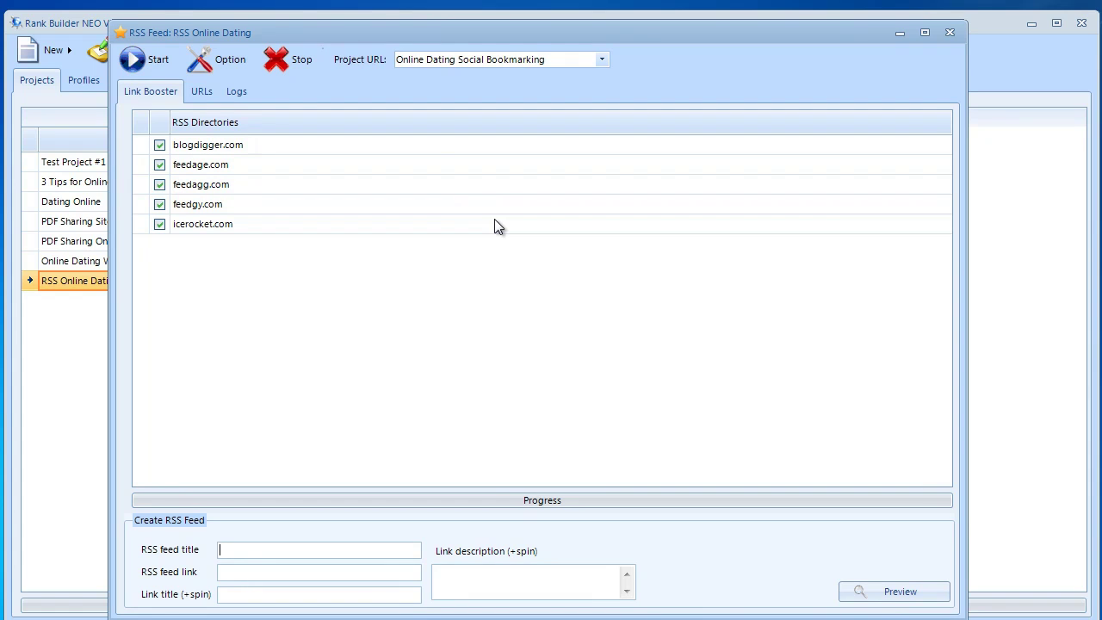
type("My Online Dating Blog RSS")
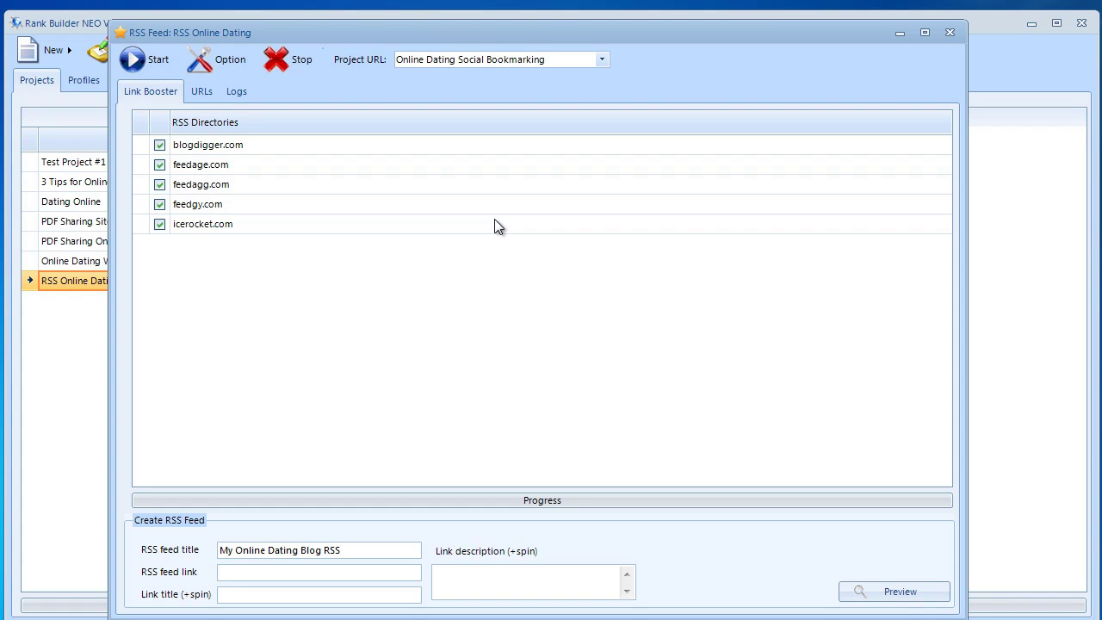
type("http://www.onlinedatingblog.com/")
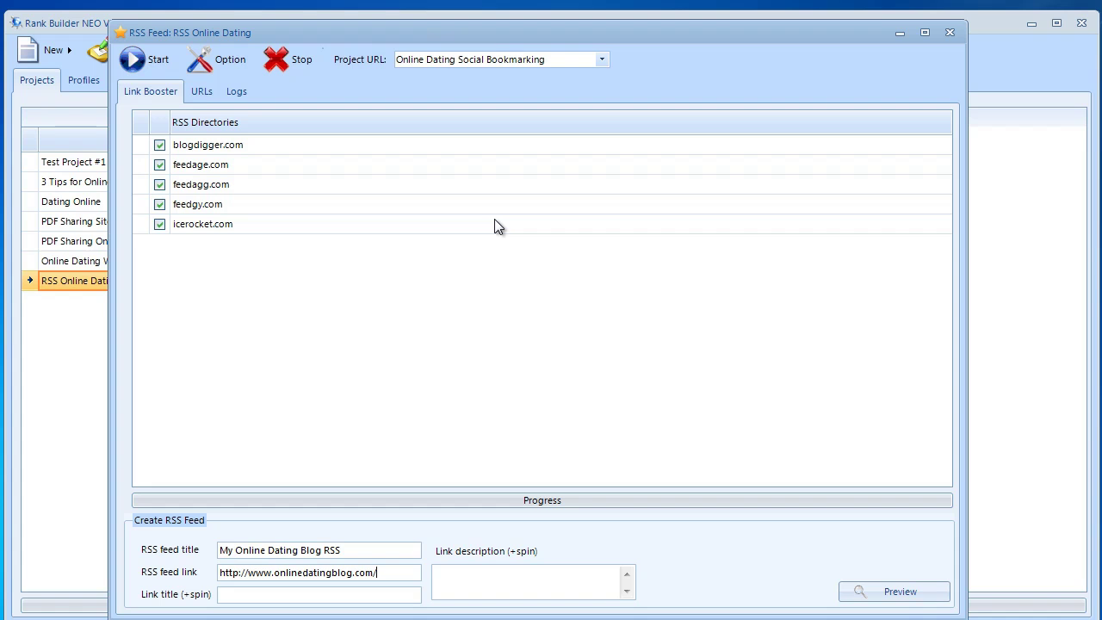
key("Tab")
type("Online Dating Blog P")
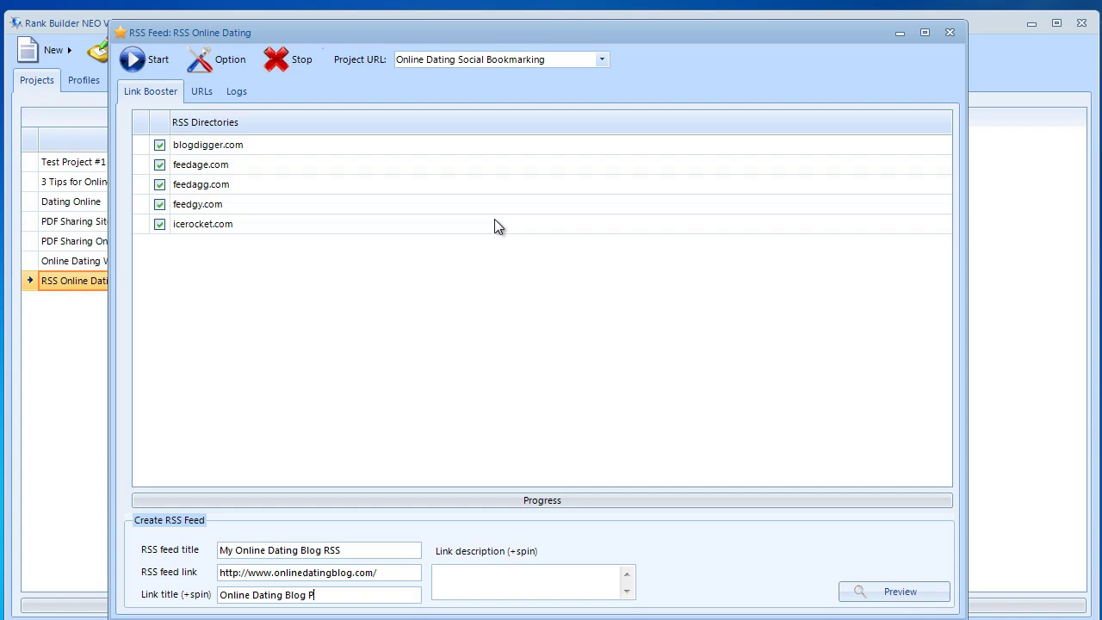
type("ost {1|2|3|4}")
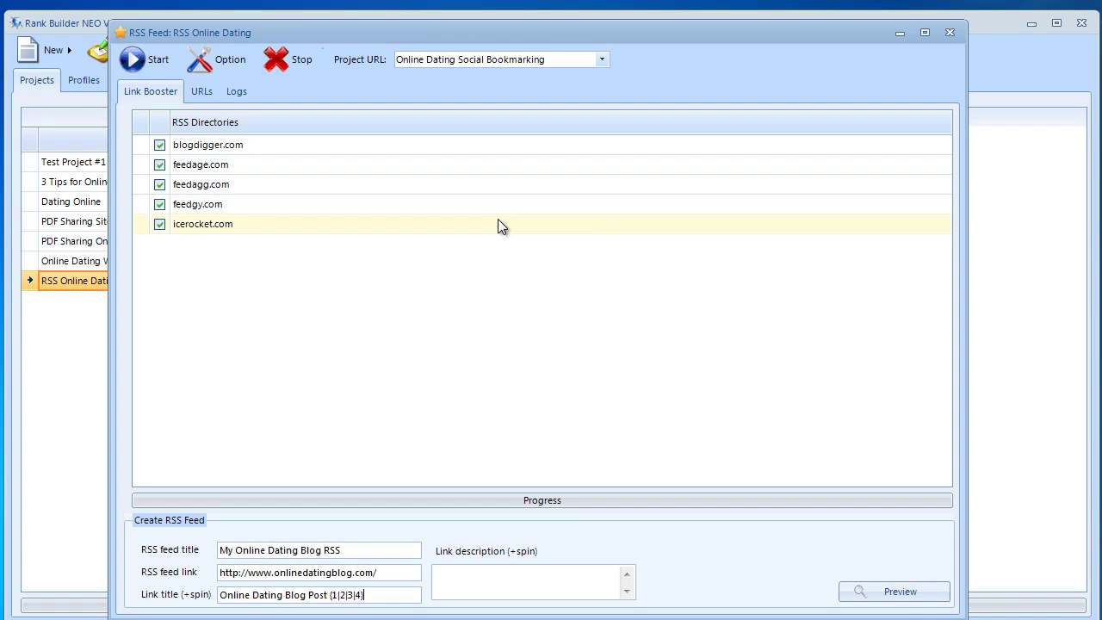
Set the link description to 'A collection of dating {blog posts|websites} from around the {web|internet}.'
left_click(490, 587)
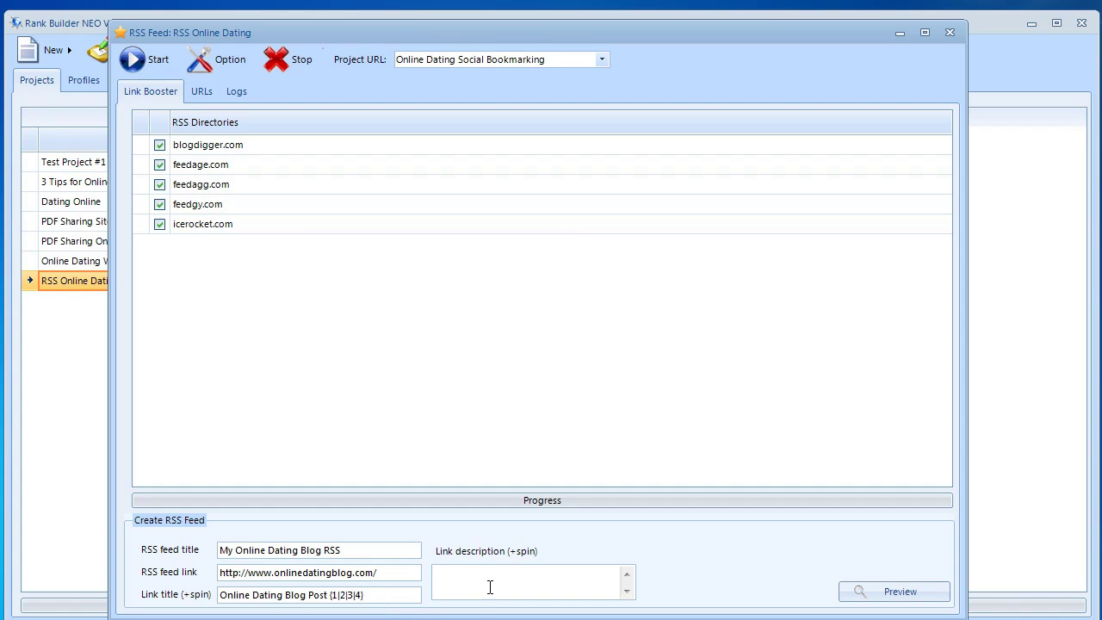
type("A collection of dating {blog posts}")
key("BackSpace")
type("|websites")
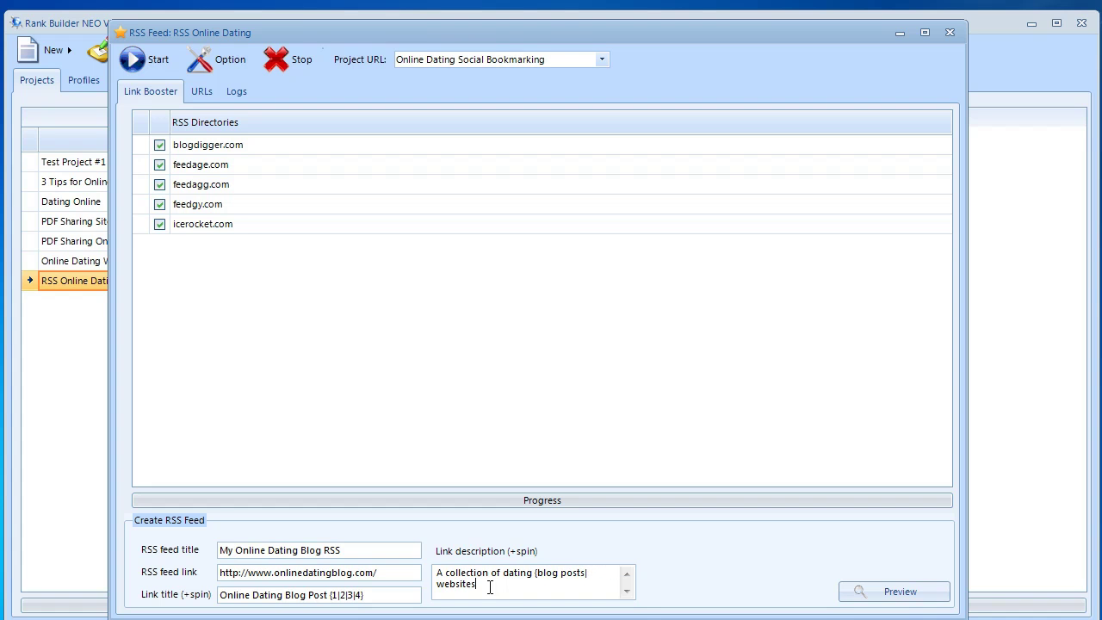
type("} from around the {web|internet}")
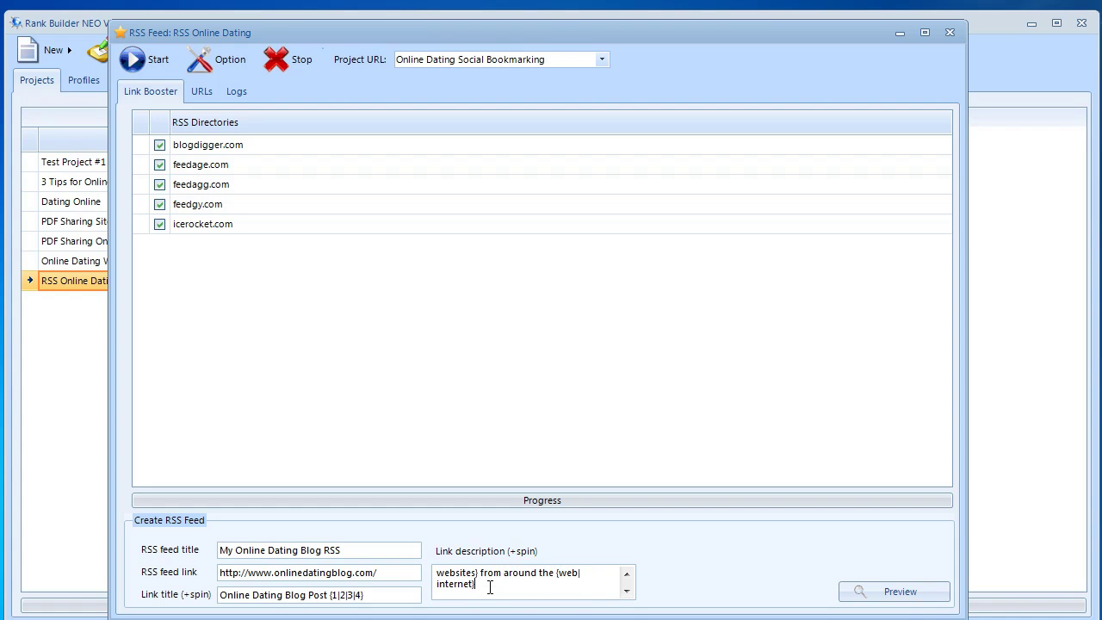
type(".")
Preview the feed post, then run the submission to 6 of 6 (100%) and acknowledge completion
left_click(863, 592)
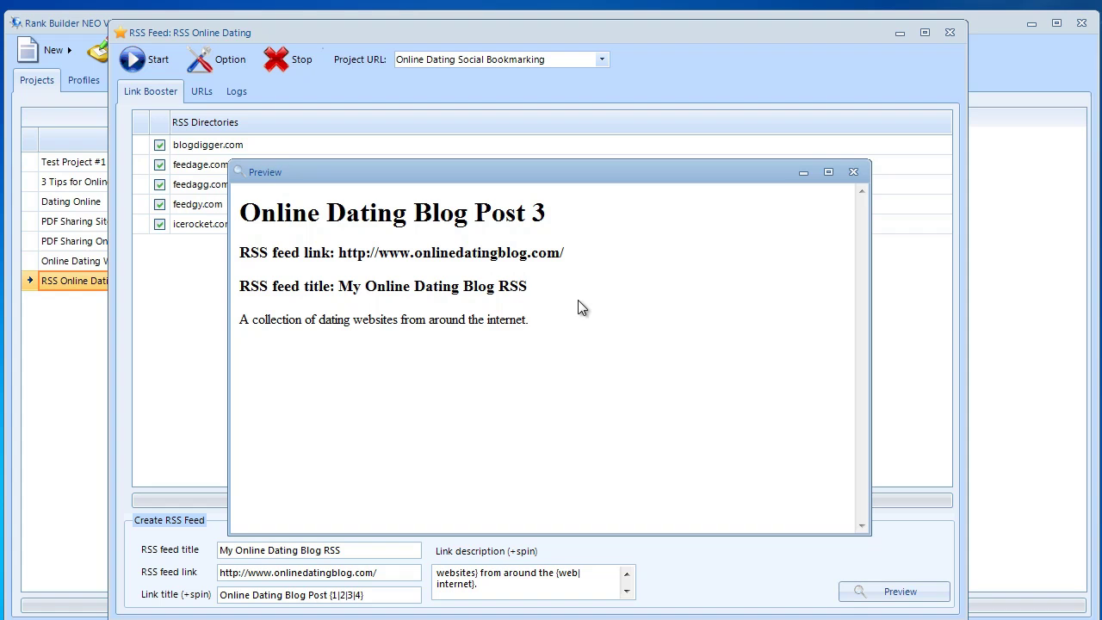
left_click(853, 172)
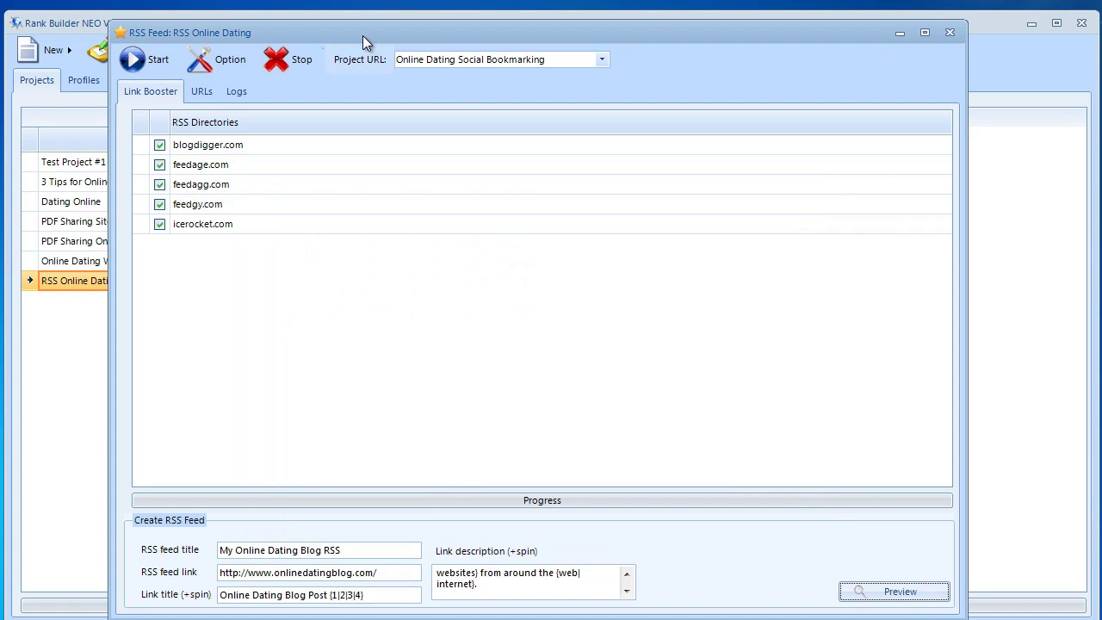
left_click(160, 59)
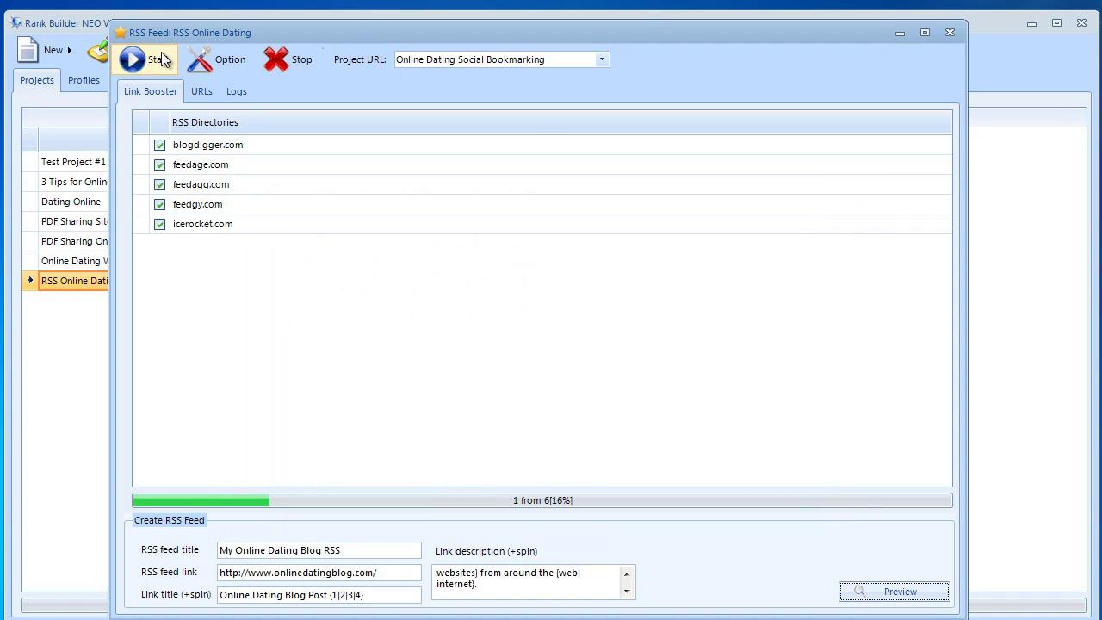
left_click(163, 59)
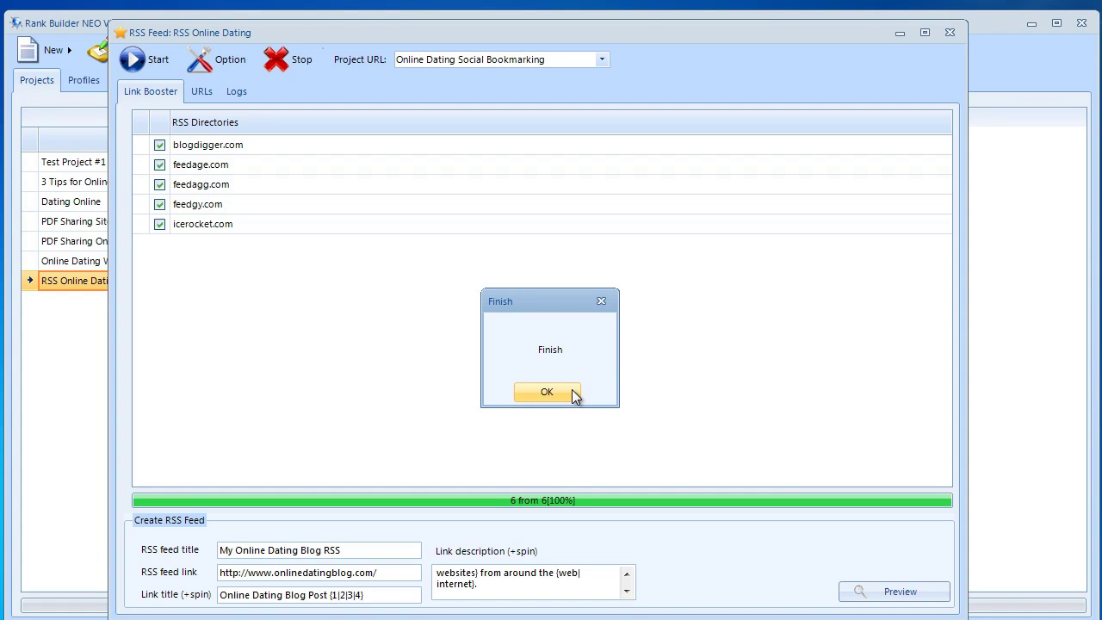
left_click(571, 390)
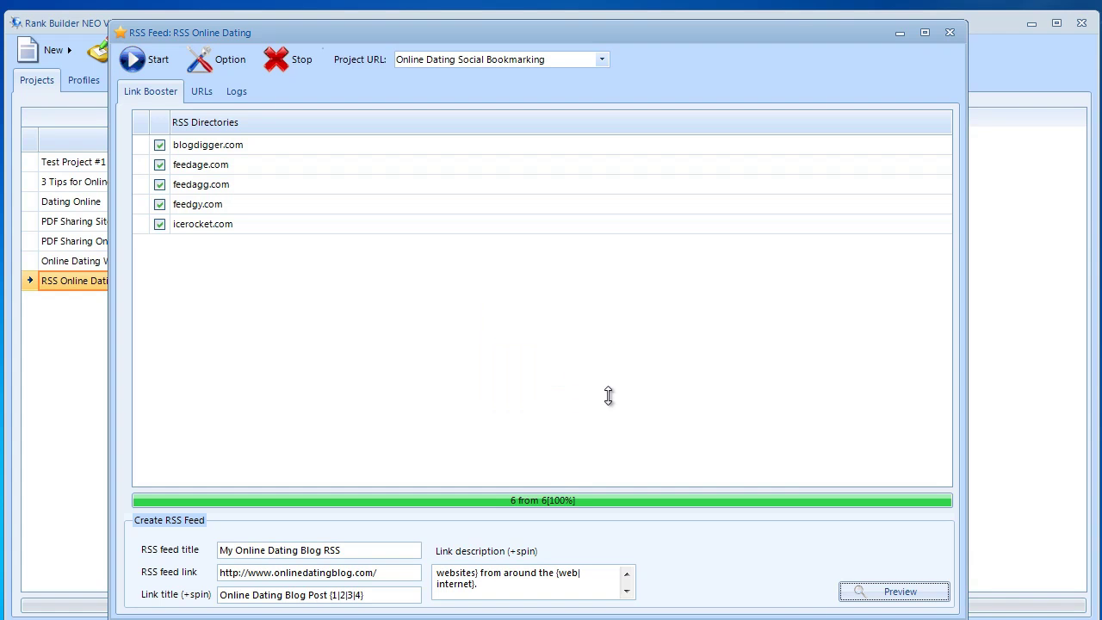